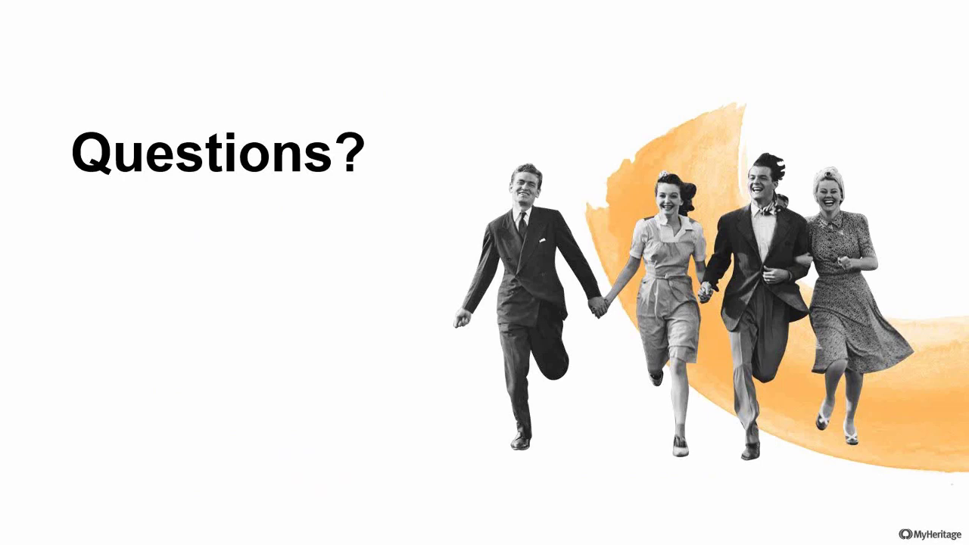
Step: Leave the slideshow and bring up the browser showing the MyHeritage page
key("alt+Tab")
Step: Open the Consistency checker from the Family tree > More... menu in MyHeritage
mouse_move(373, 96)
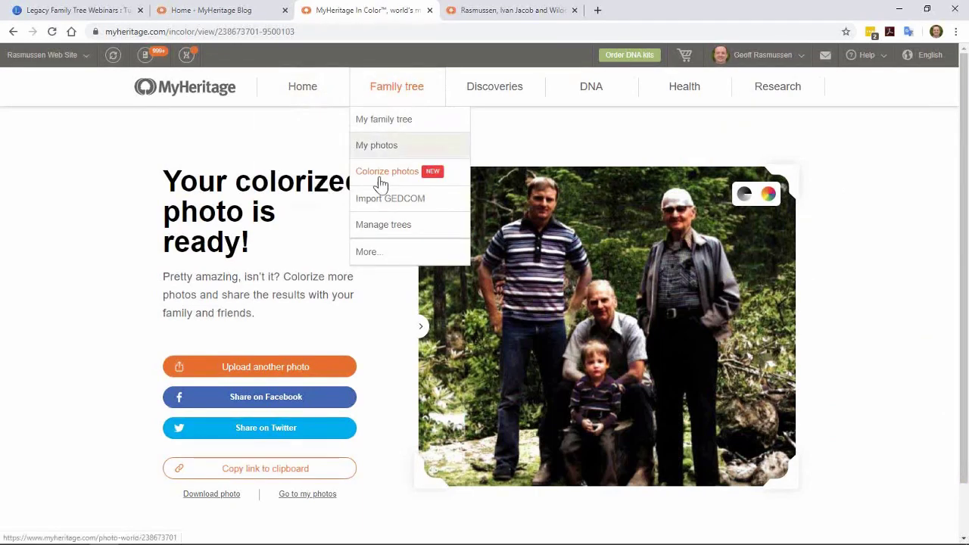
left_click(384, 253)
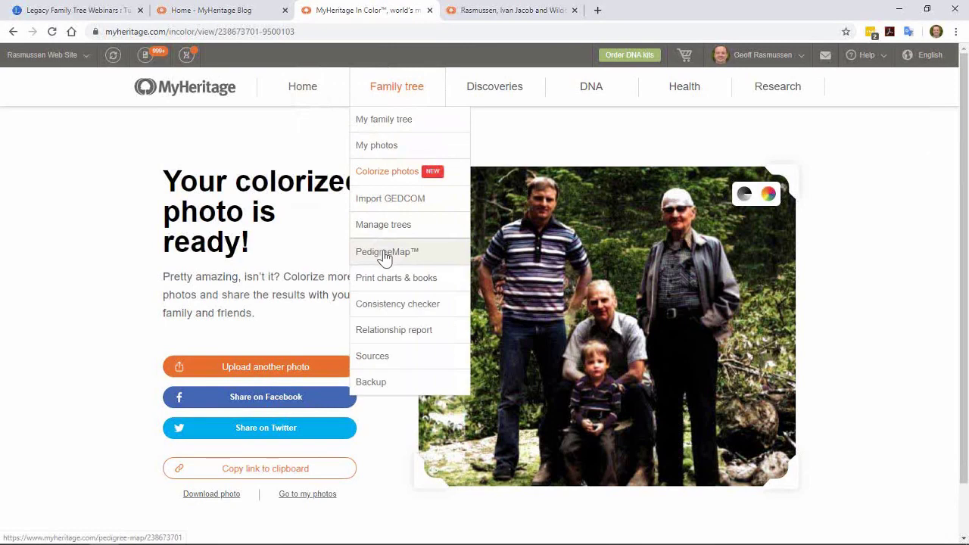
left_click(390, 305)
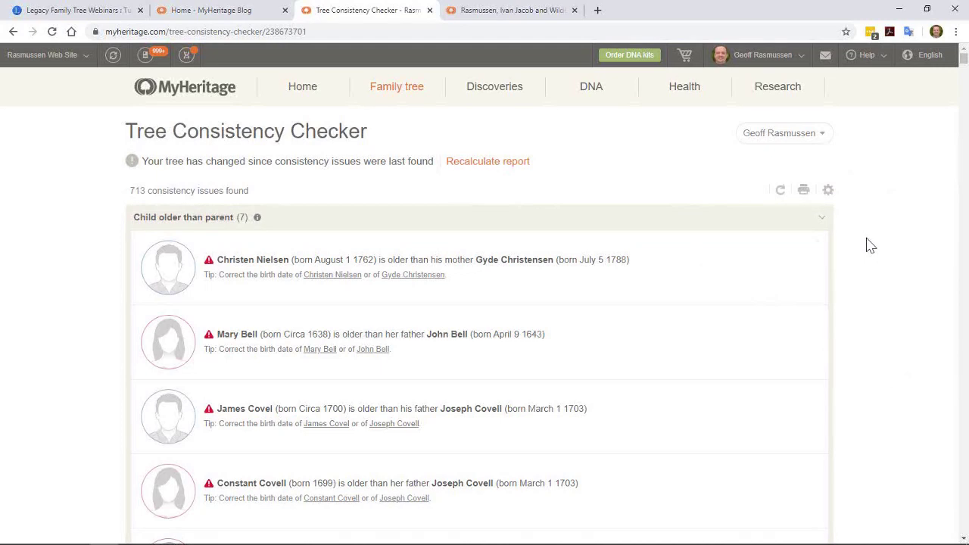
left_click(806, 198)
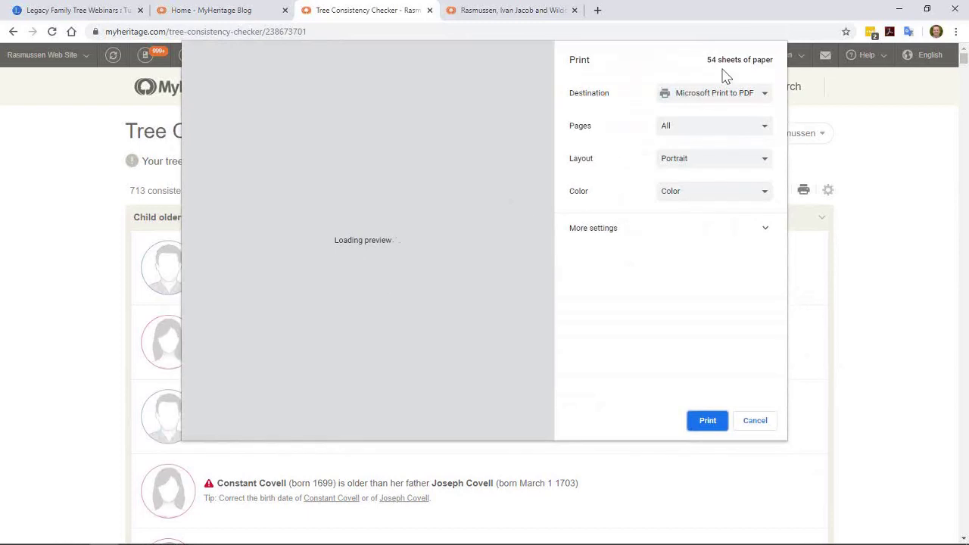
left_click(746, 95)
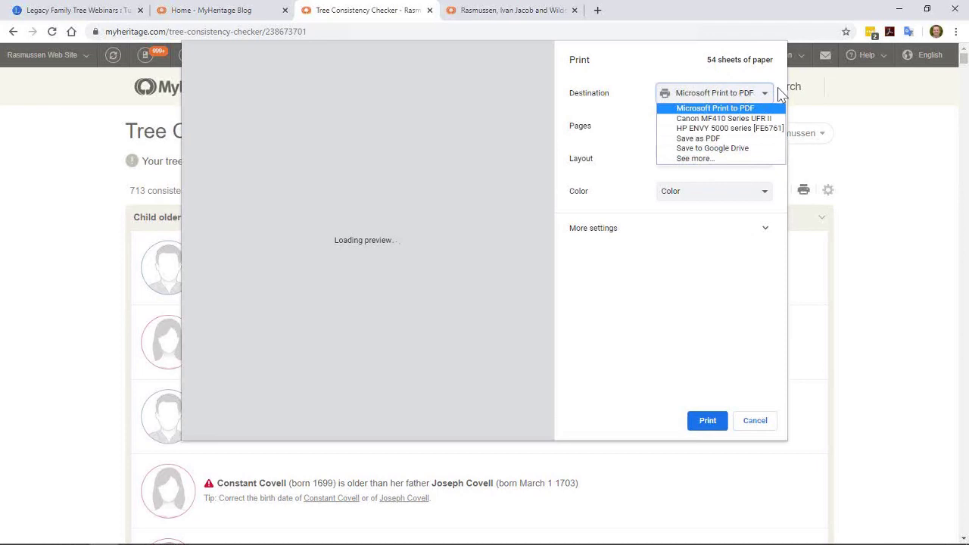
left_click(778, 88)
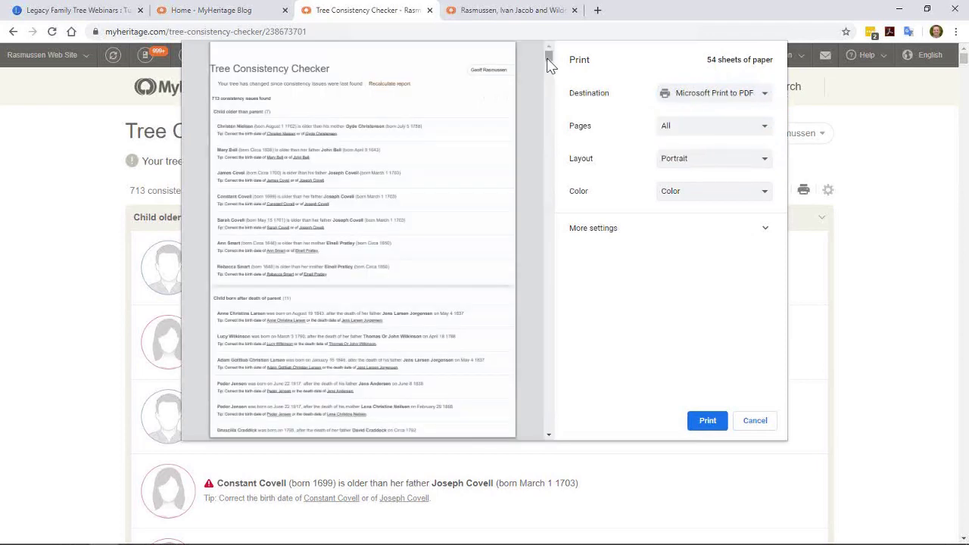
left_click_drag(550, 66, 550, 81)
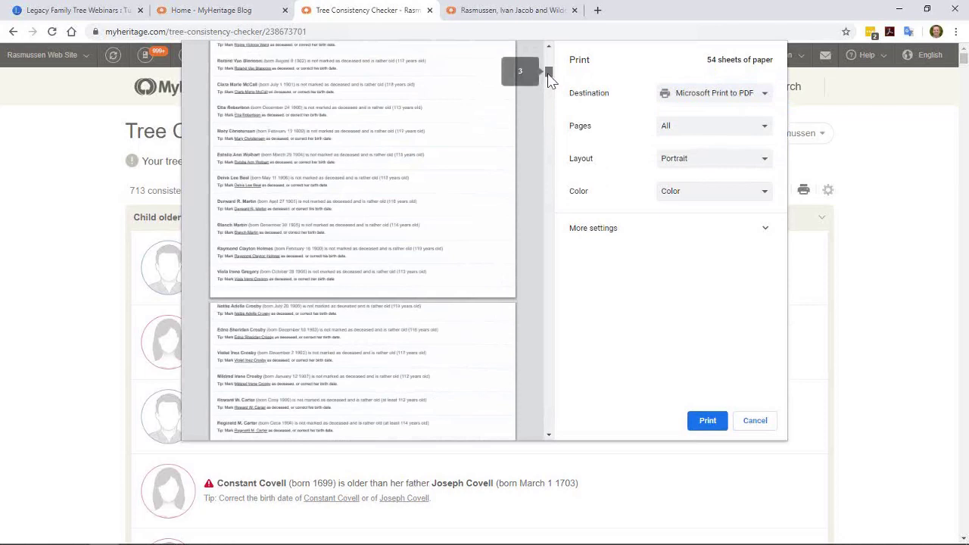
scroll(548, 80, "up", 6)
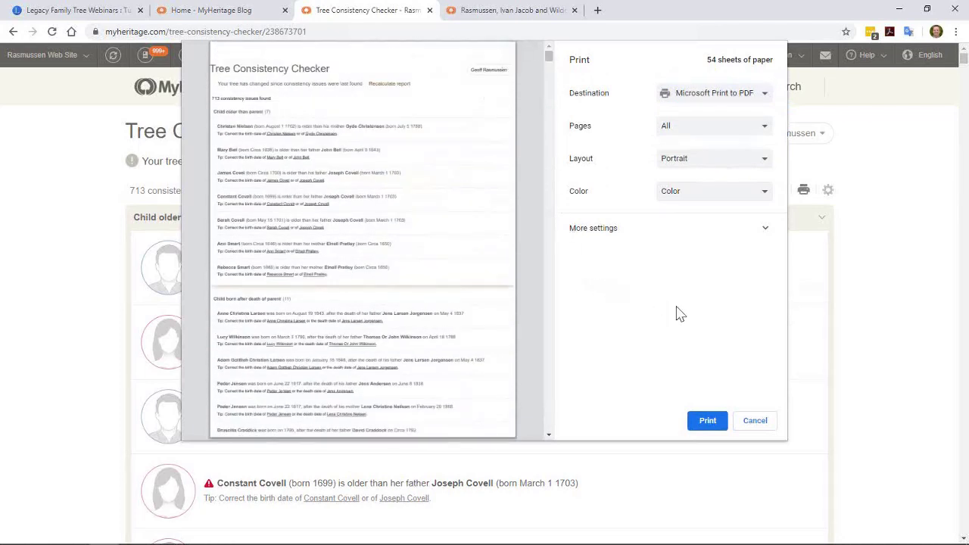
left_click(754, 421)
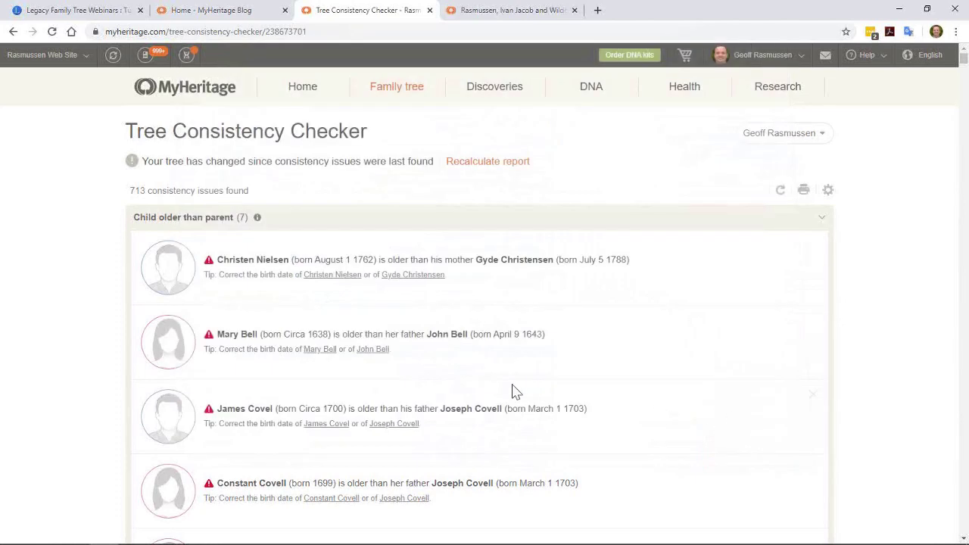
Step: Select the first three 'Child older than parent' issues and bring up a maximized blank Excel workbook
left_click_drag(438, 428, 217, 270)
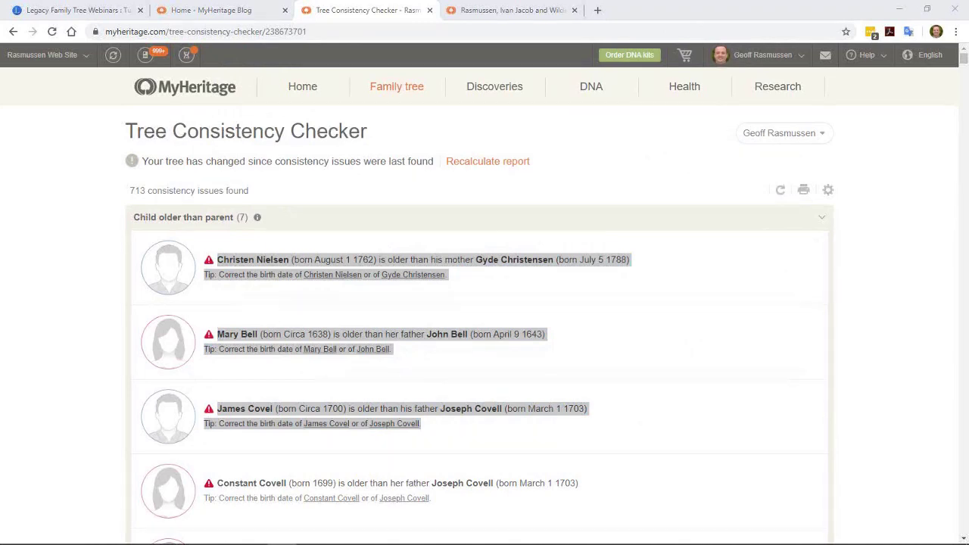
left_click_drag(893, 124, 625, 37)
double_click(503, 48)
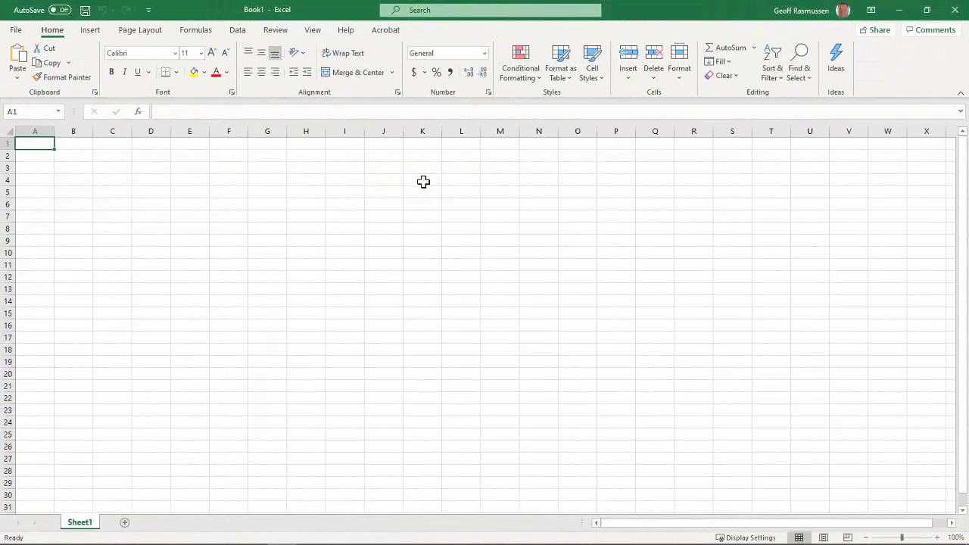
Step: Paste the three copied issues into column A, matching the sheet's formatting instead of wrapped formatting
key("alt+Tab")
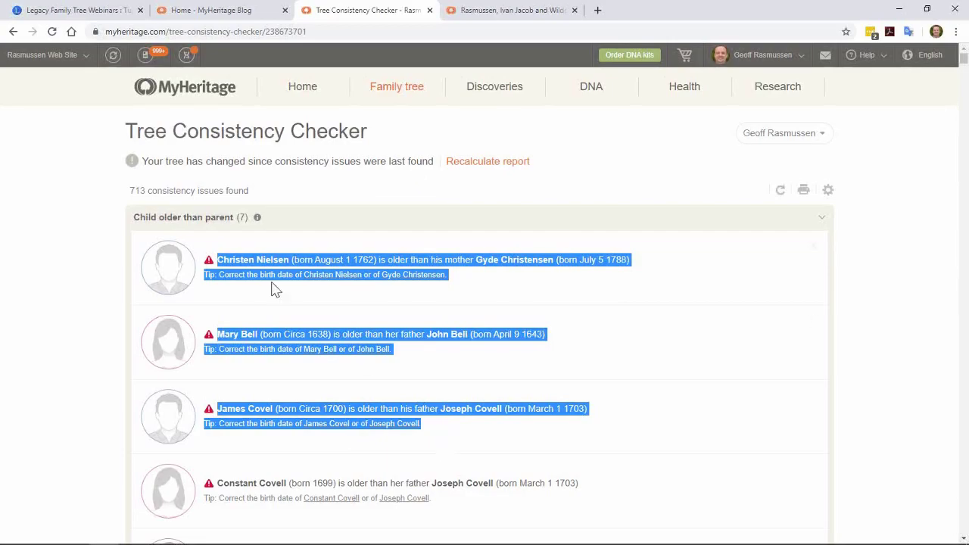
key("alt+Tab")
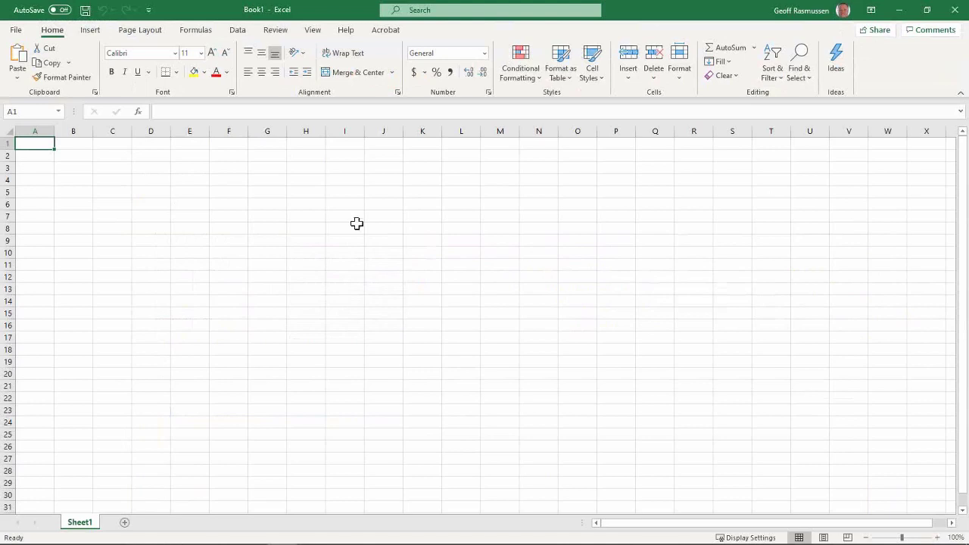
key("ctrl+v")
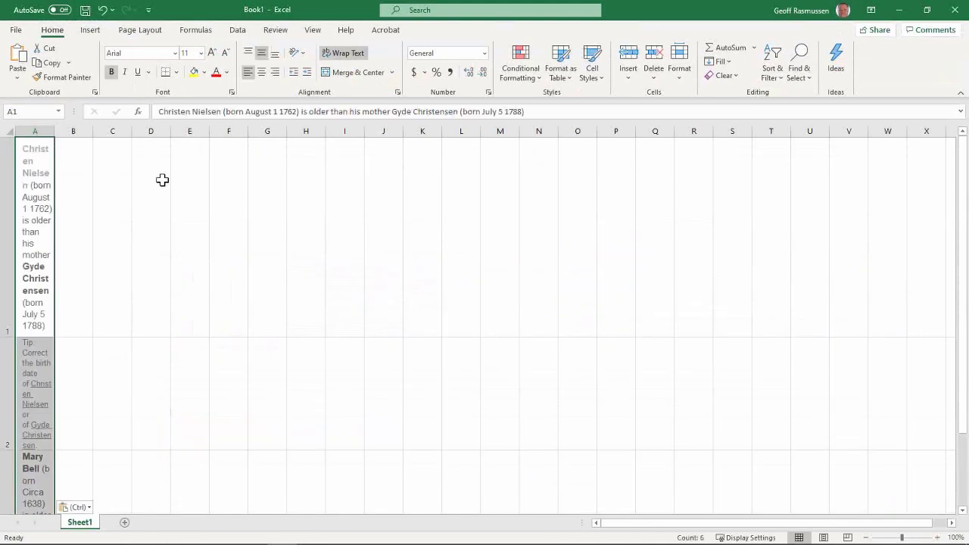
key("ctrl+z")
left_click(17, 73)
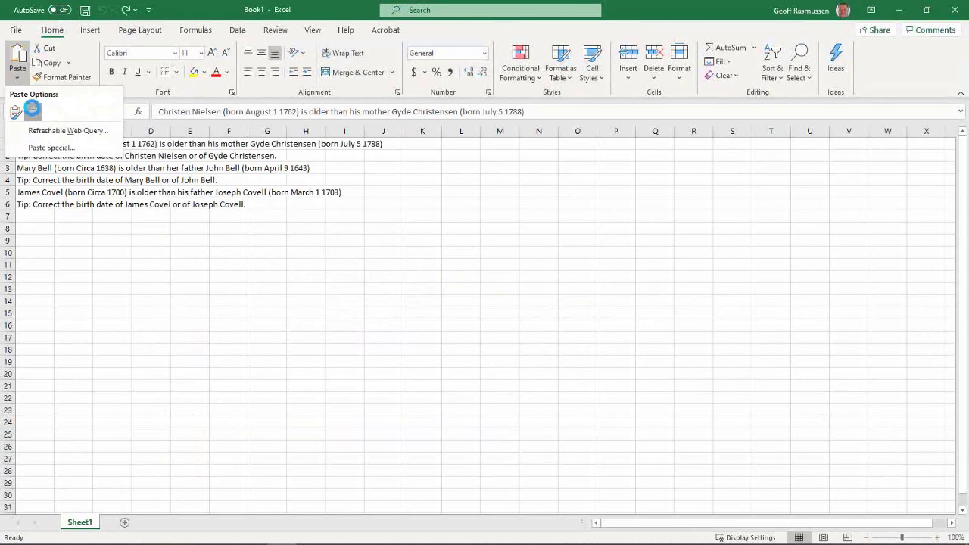
left_click(33, 113)
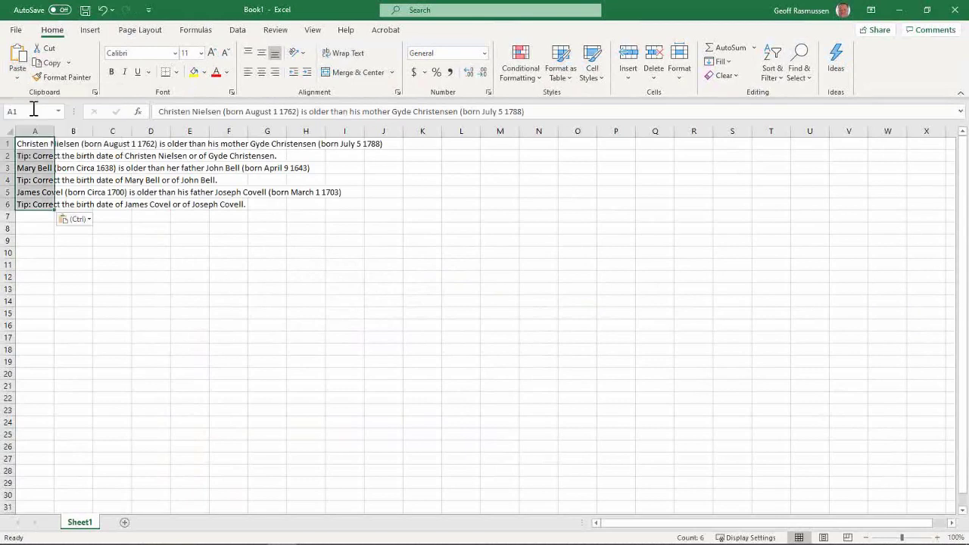
left_click(17, 73)
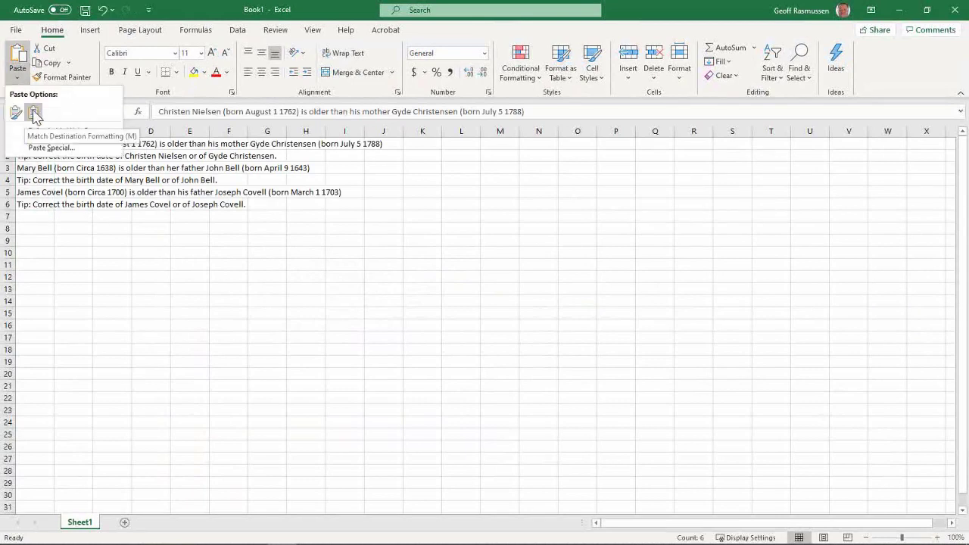
left_click(43, 218)
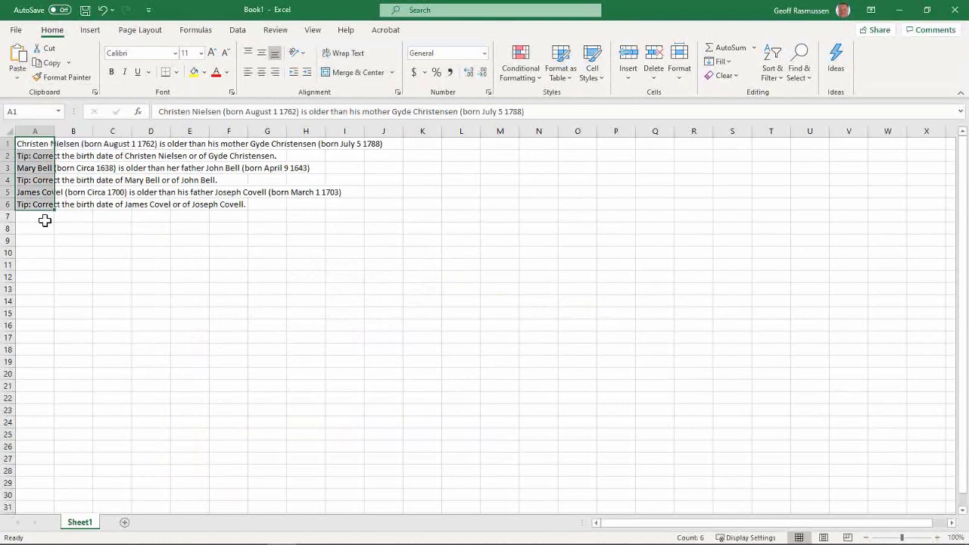
left_click(44, 220)
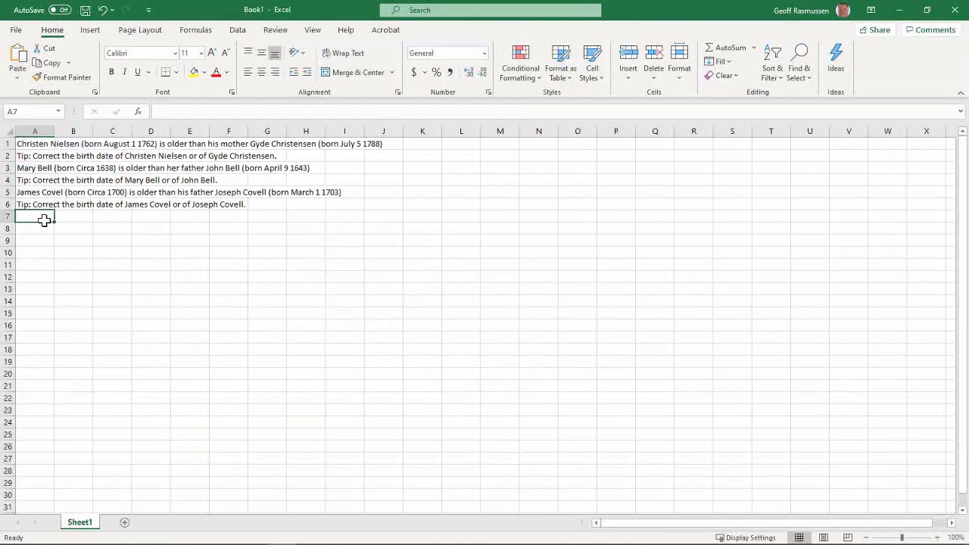
Step: Bold the issue lines in rows 1 and 3, then return to the consistency checker report
left_click(21, 144)
left_click(7, 144)
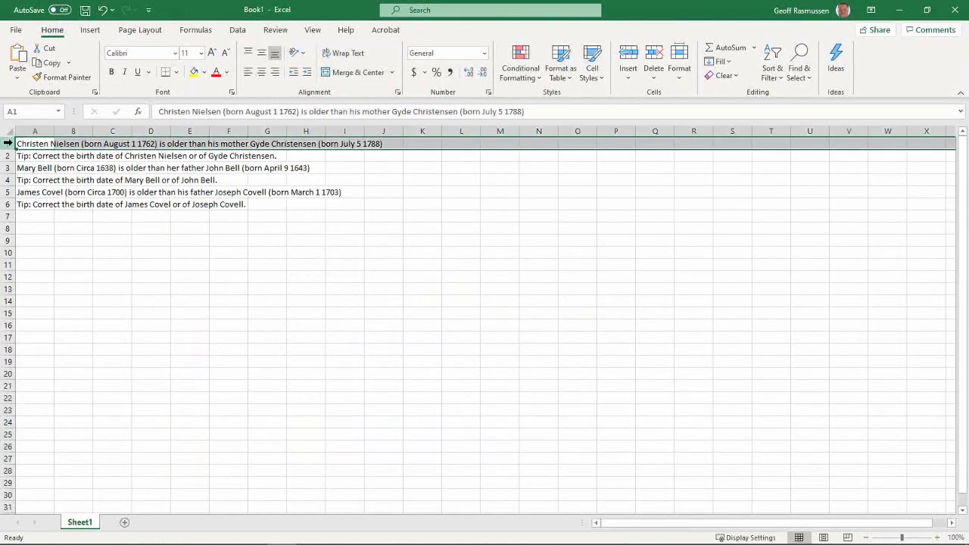
key("ctrl+b")
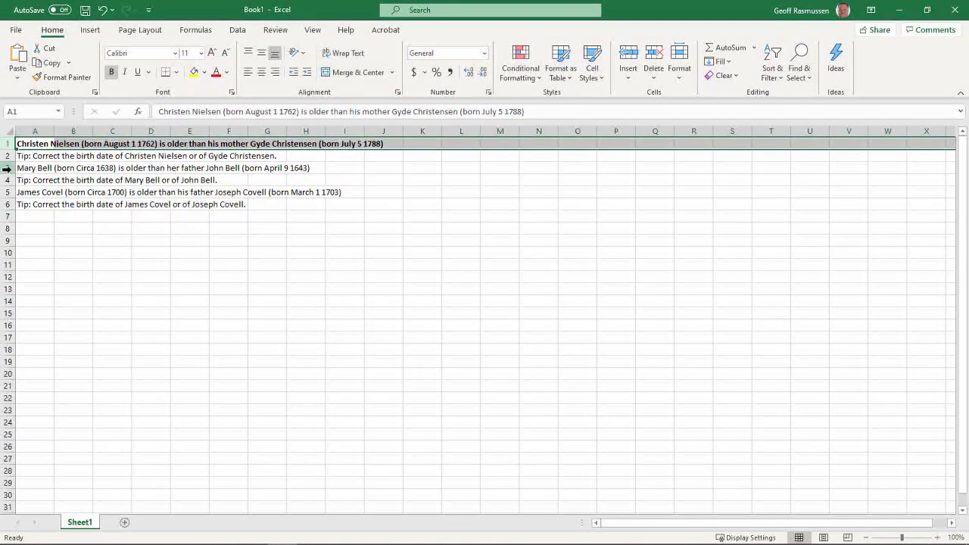
left_click(9, 168)
key("ctrl+b")
left_click(24, 190)
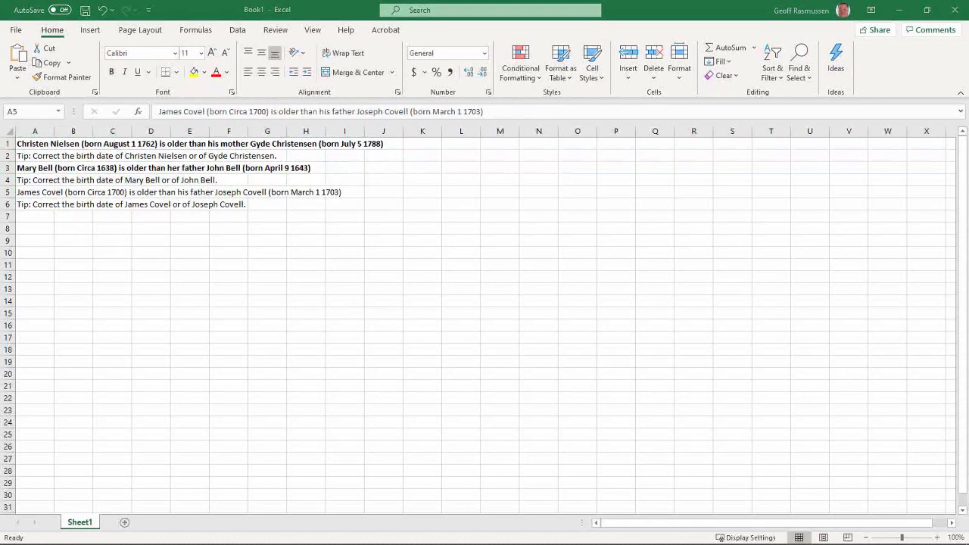
key("alt+Tab")
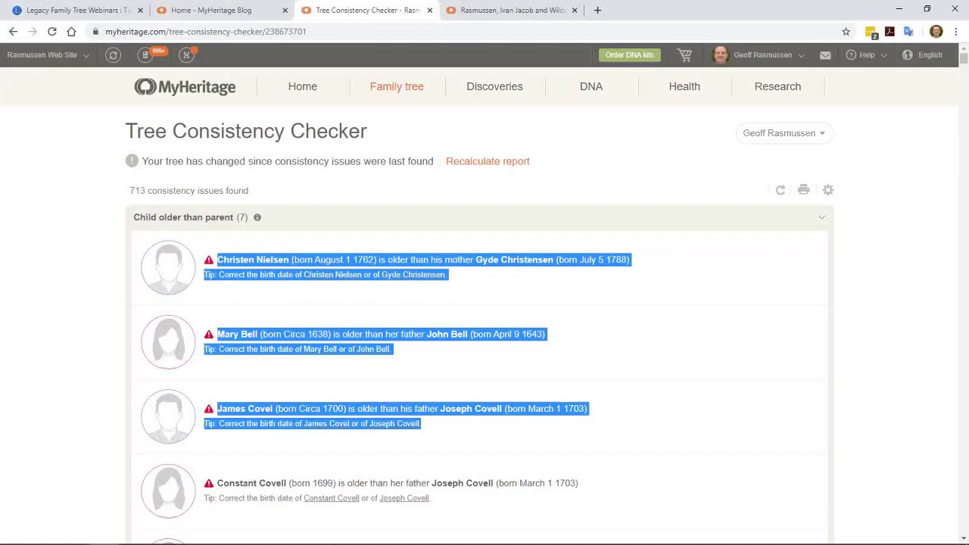
left_click(827, 193)
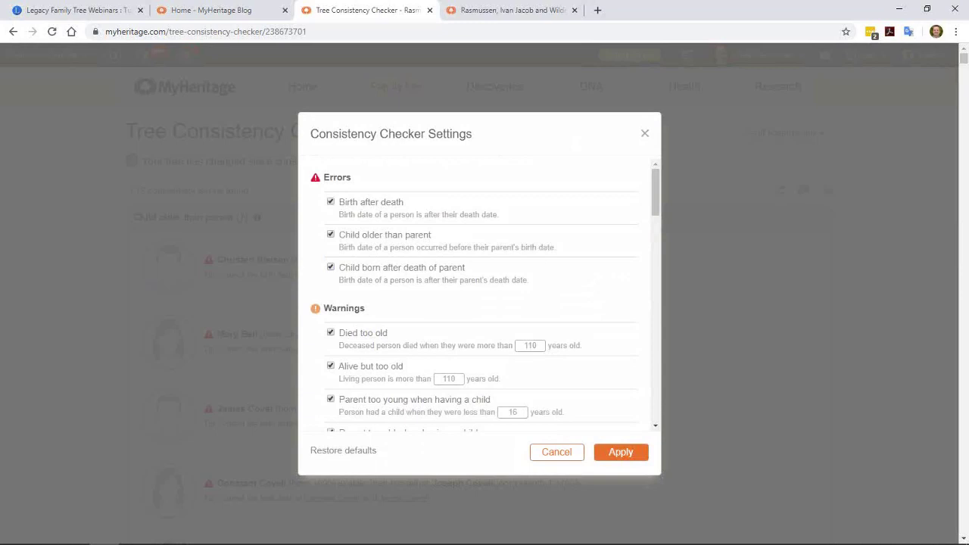
left_click(643, 134)
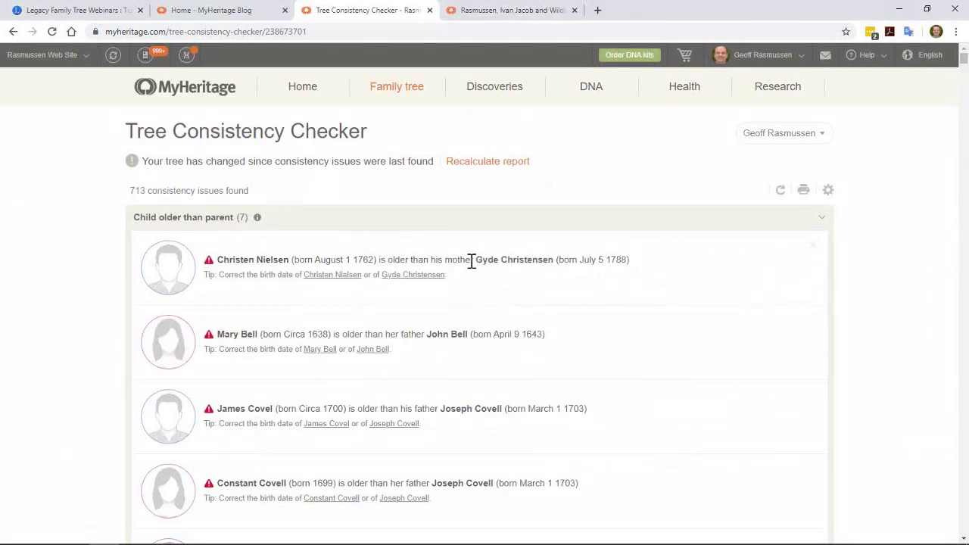
left_click(239, 262)
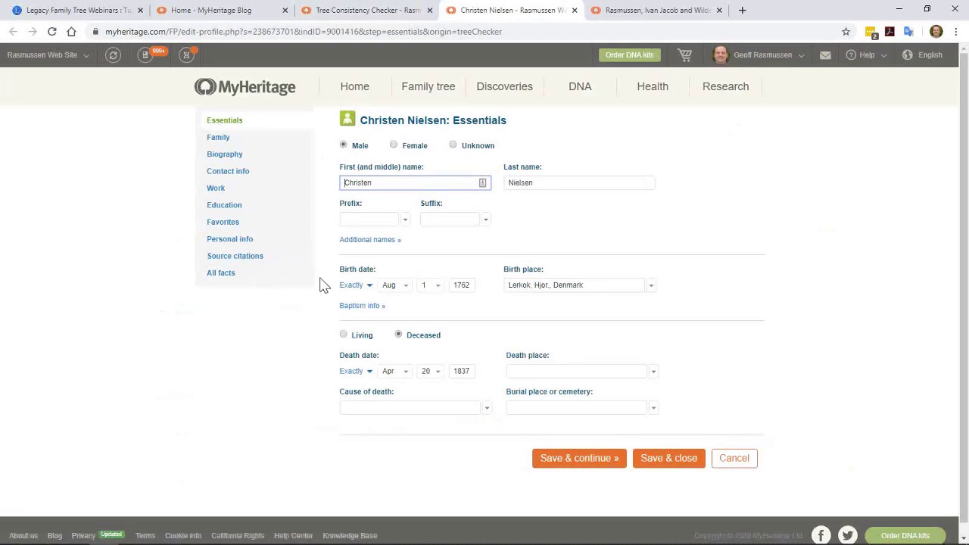
Step: Save the profile and reopen the Consistency checker via Family tree > More... in this tab
left_click(536, 463)
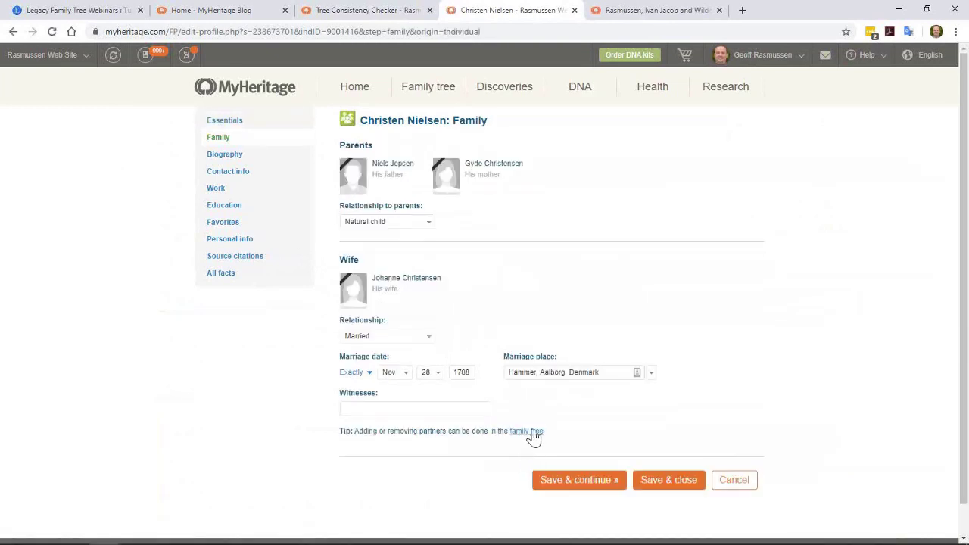
mouse_move(413, 92)
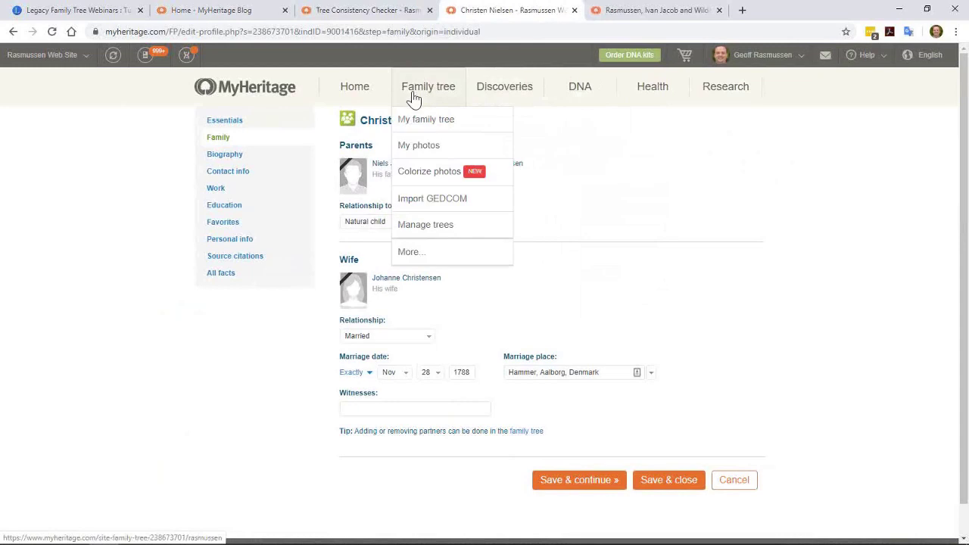
left_click(422, 256)
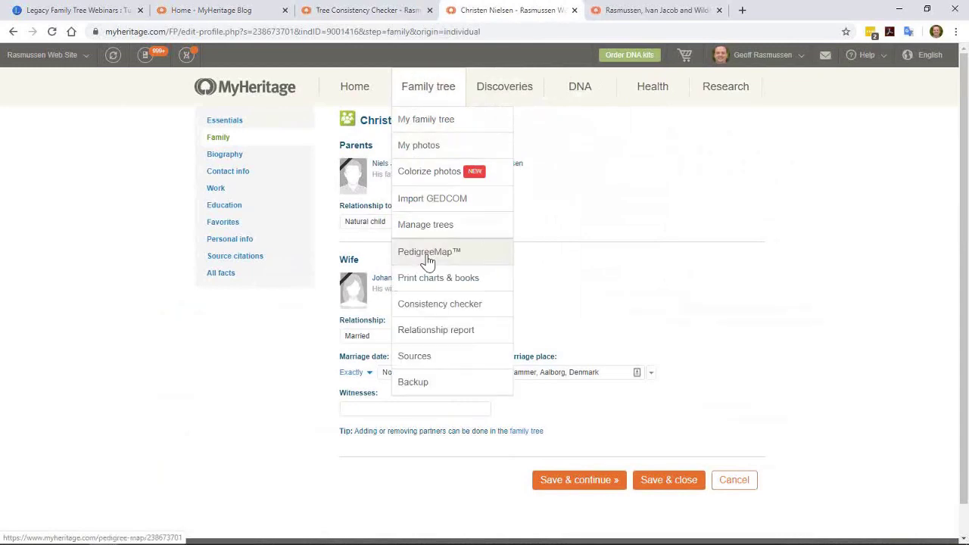
left_click(442, 302)
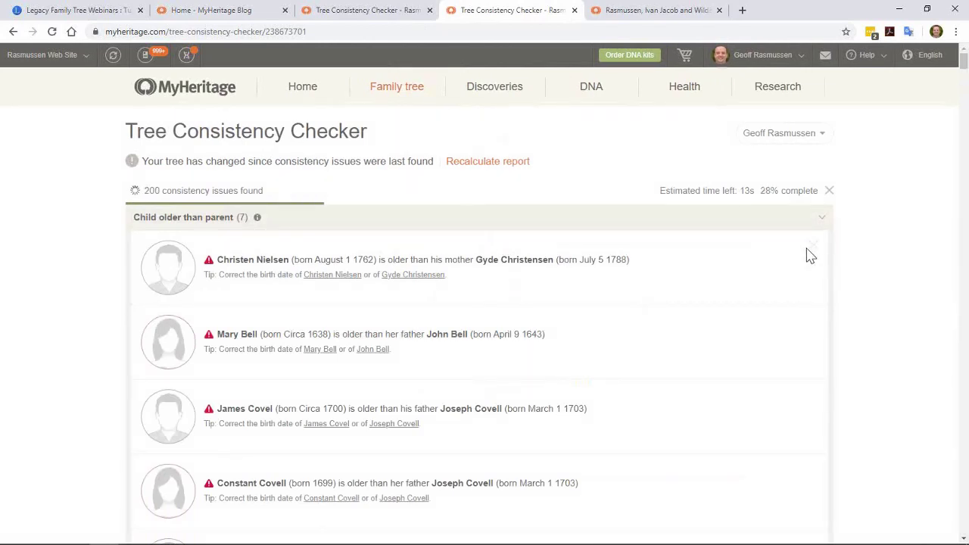
Step: Ignore the first 'Child older than parent' issue, then scroll to the 'Child born after death of parent' section
left_click(812, 249)
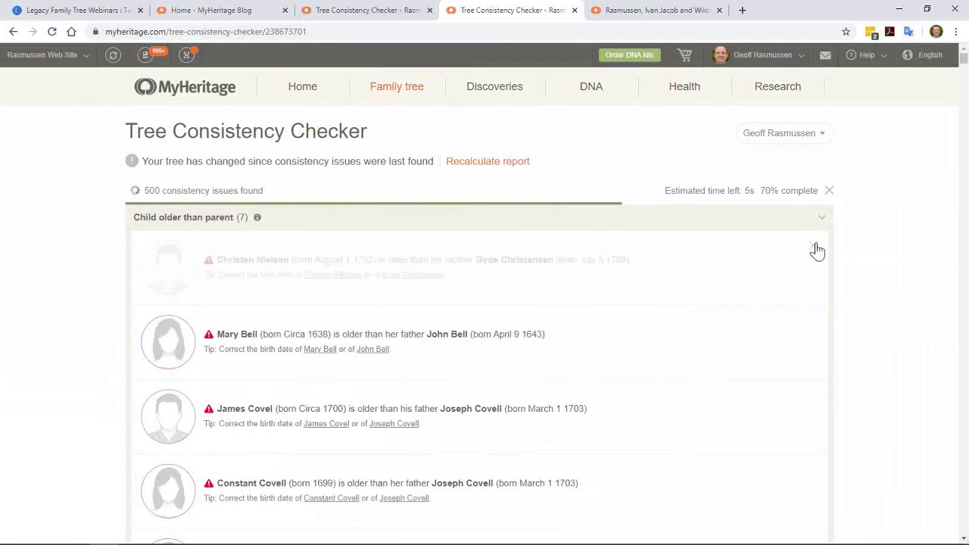
left_click(813, 251)
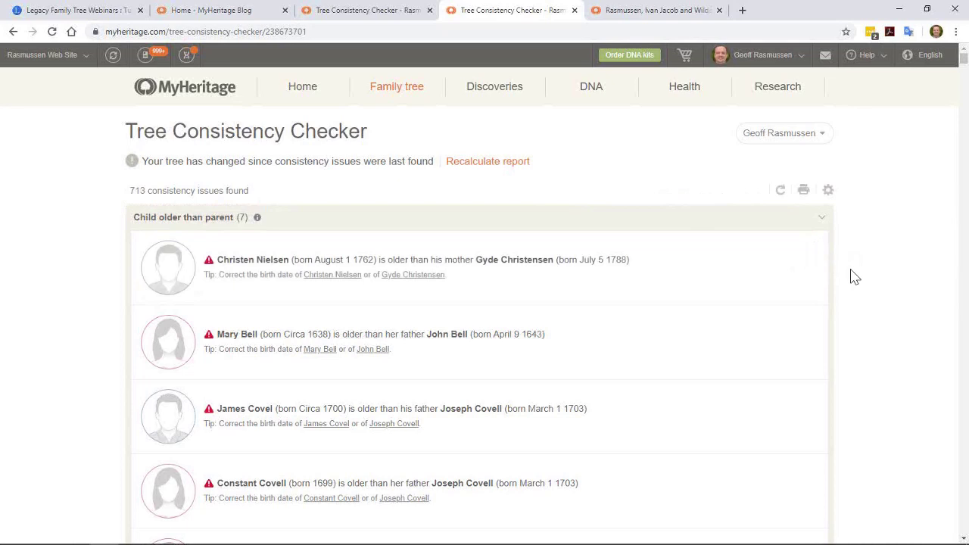
scroll(854, 279, "down", 5)
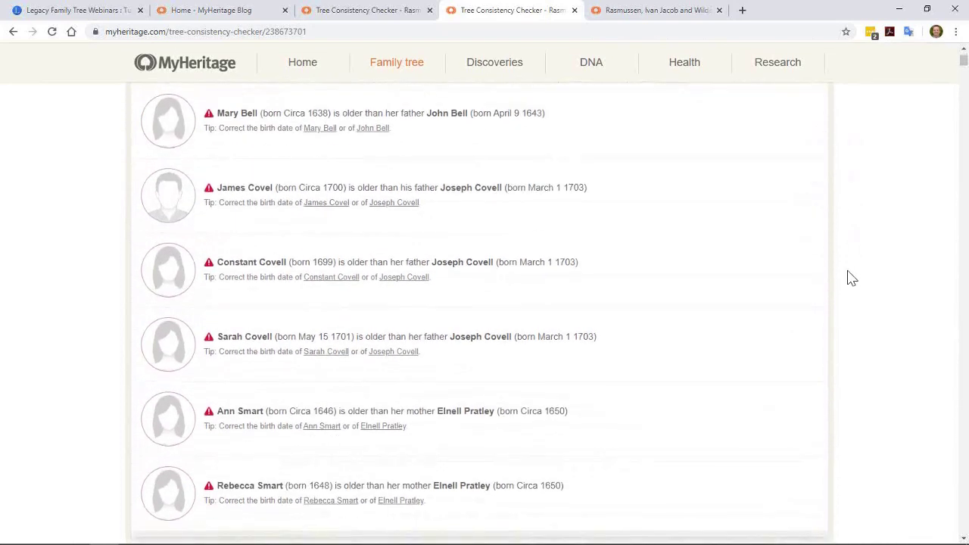
scroll(852, 278, "down", 3)
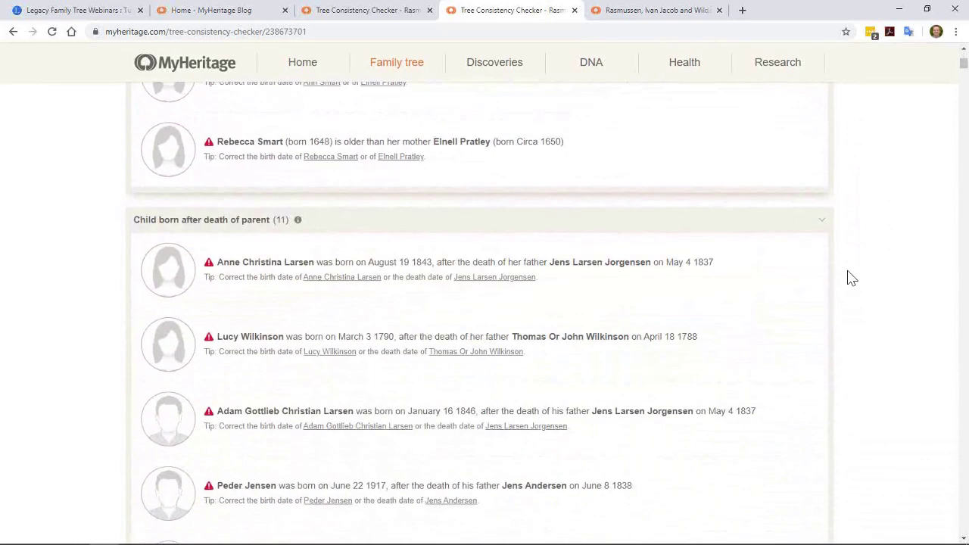